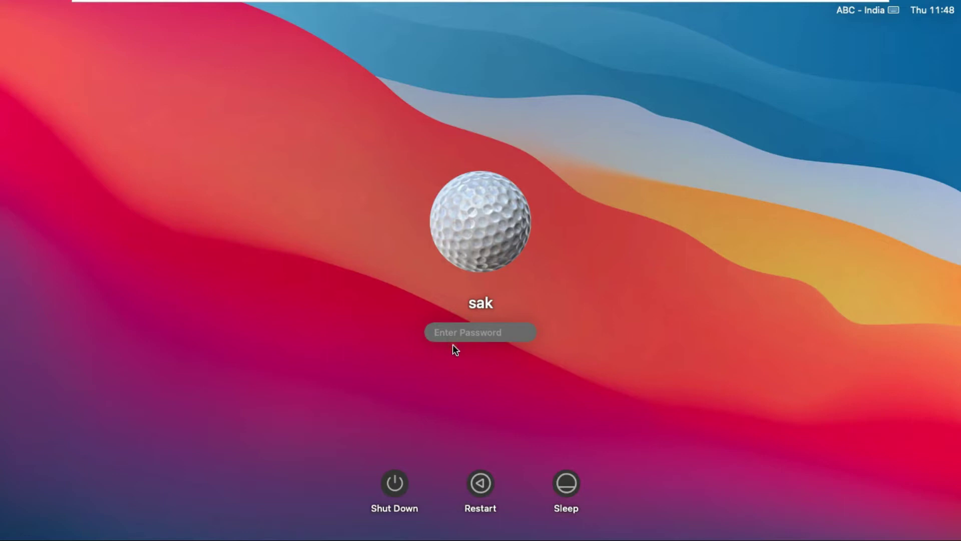
Sign in as sak by entering the account password at the login window
{"action": "type", "text": "*******"}
{"action": "key", "text": "Return"}
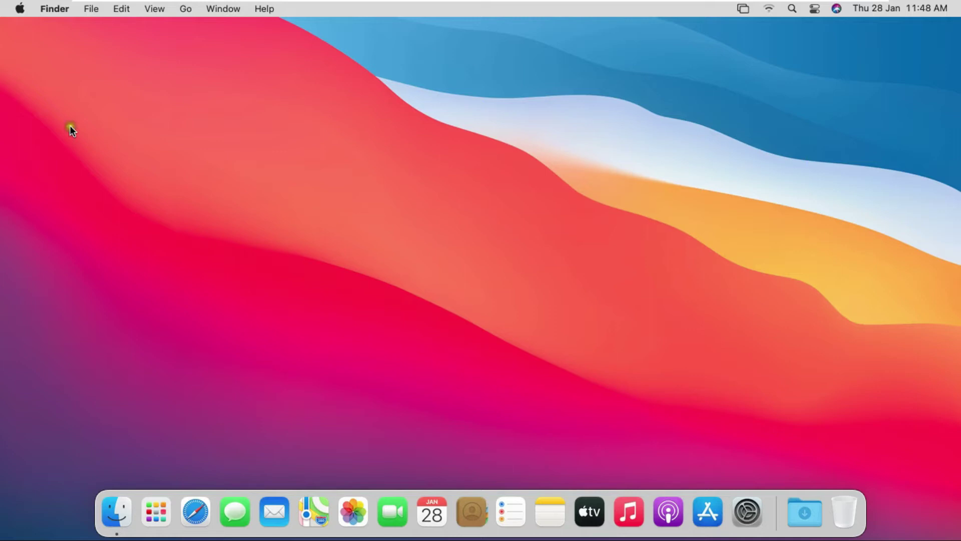
Launch System Preferences from the Apple menu
{"action": "left_click", "coordinate": [20, 10]}
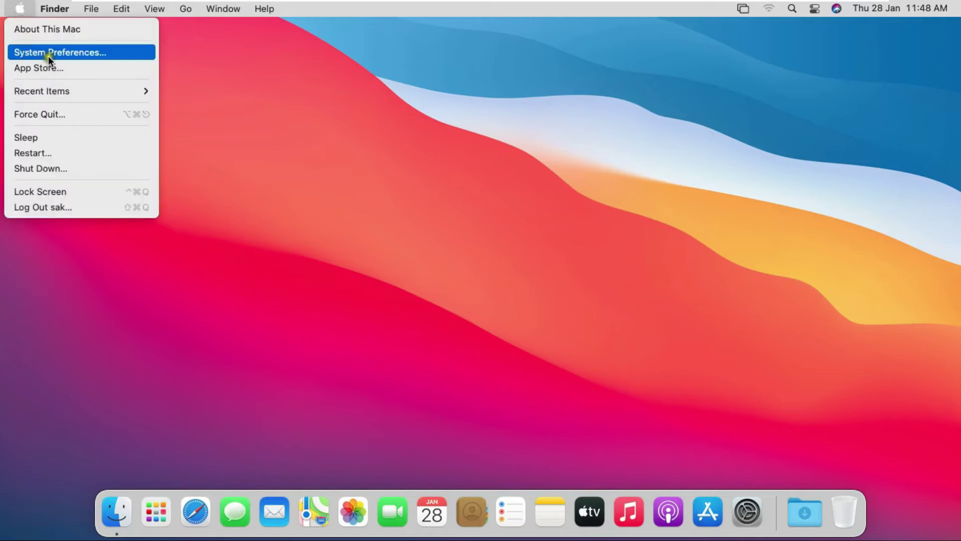
{"action": "left_click", "coordinate": [73, 56]}
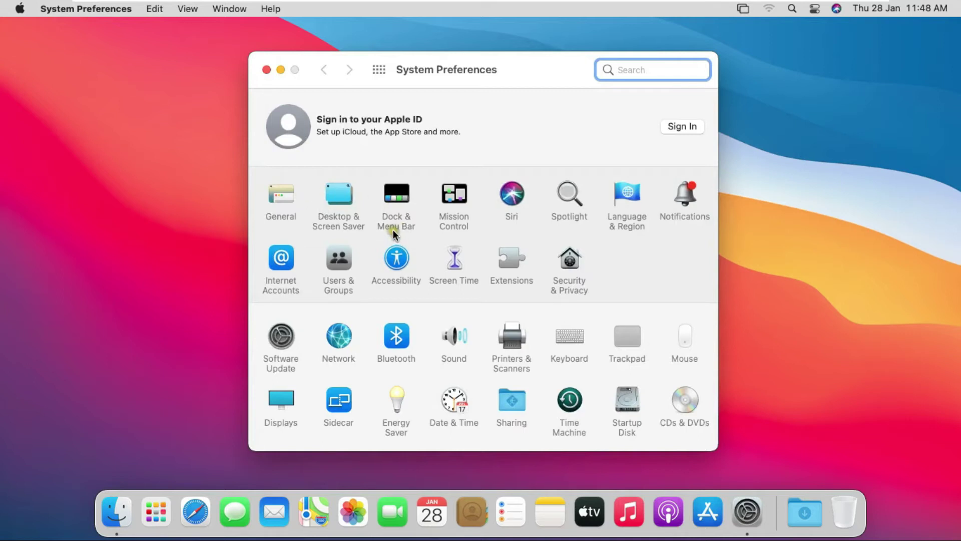
Open Users & Groups and unlock it with the administrator password
{"action": "left_click", "coordinate": [345, 265]}
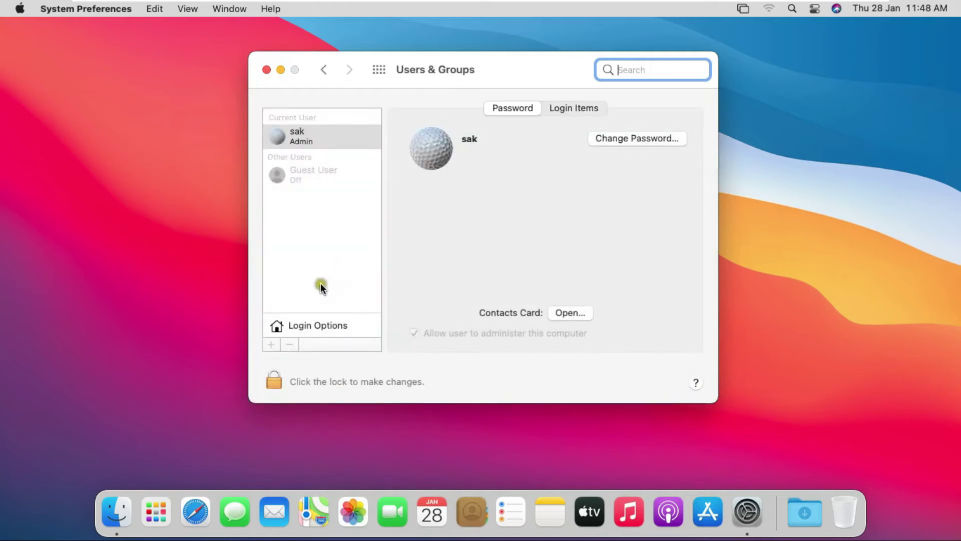
{"action": "left_click", "coordinate": [279, 379]}
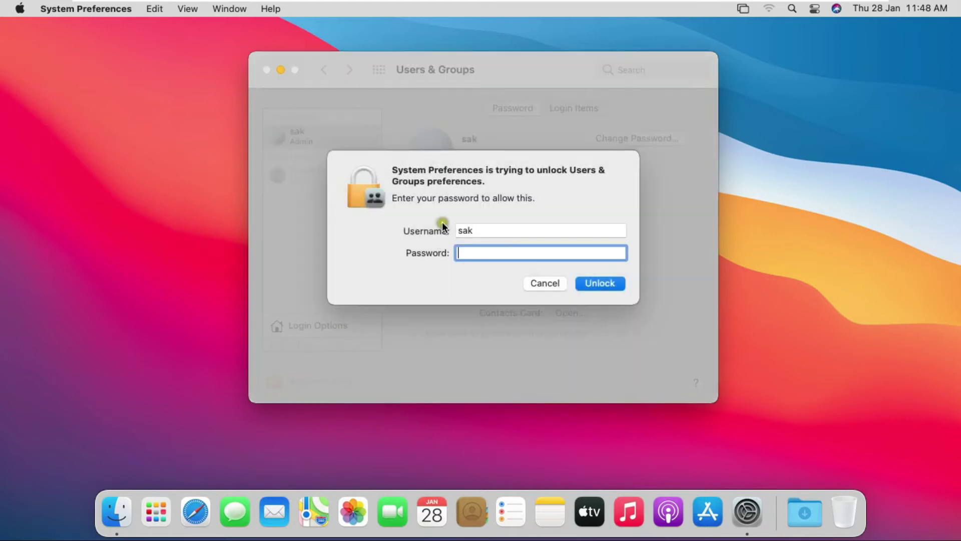
{"action": "type", "text": "•••••••"}
{"action": "left_click", "coordinate": [596, 283]}
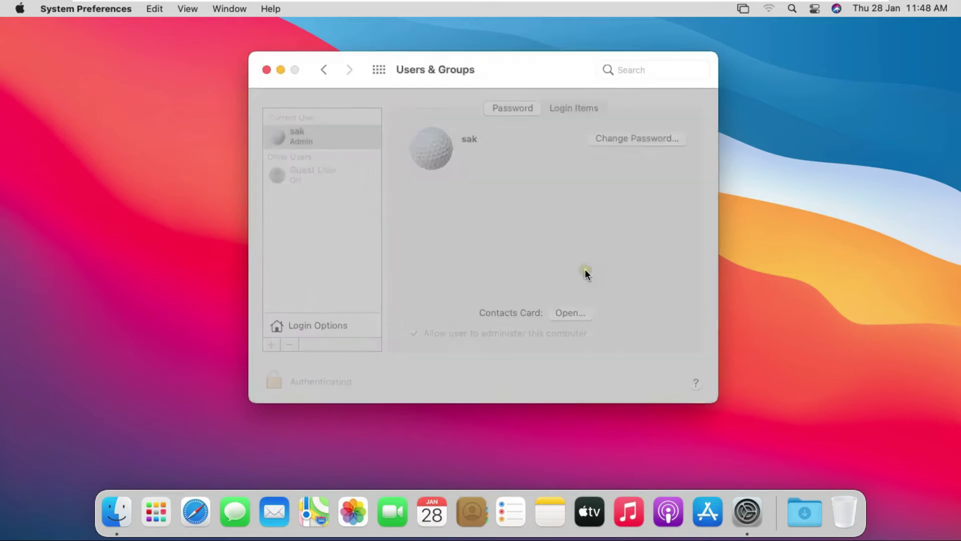
{"action": "left_click", "coordinate": [557, 256]}
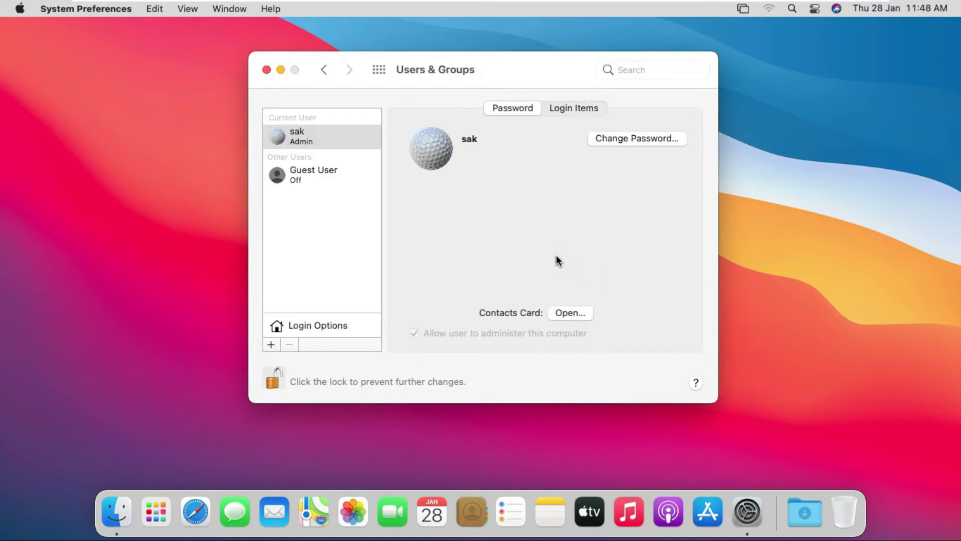
Begin a new Standard account with full name 'sam' and the auto-filled account name sam
{"action": "left_click", "coordinate": [271, 344]}
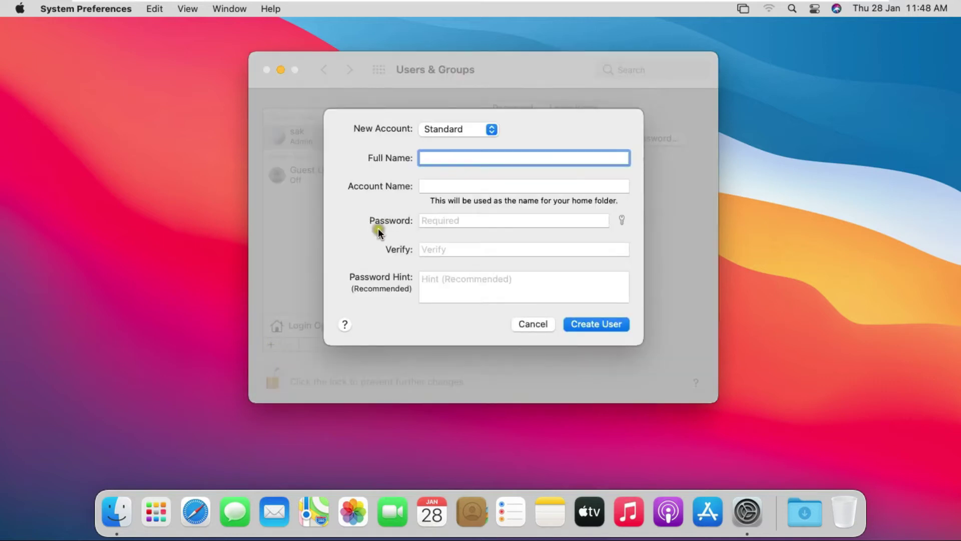
{"action": "left_click", "coordinate": [440, 158]}
{"action": "left_click", "coordinate": [443, 159]}
{"action": "type", "text": "sam"}
{"action": "left_click", "coordinate": [432, 129]}
{"action": "left_click", "coordinate": [445, 186]}
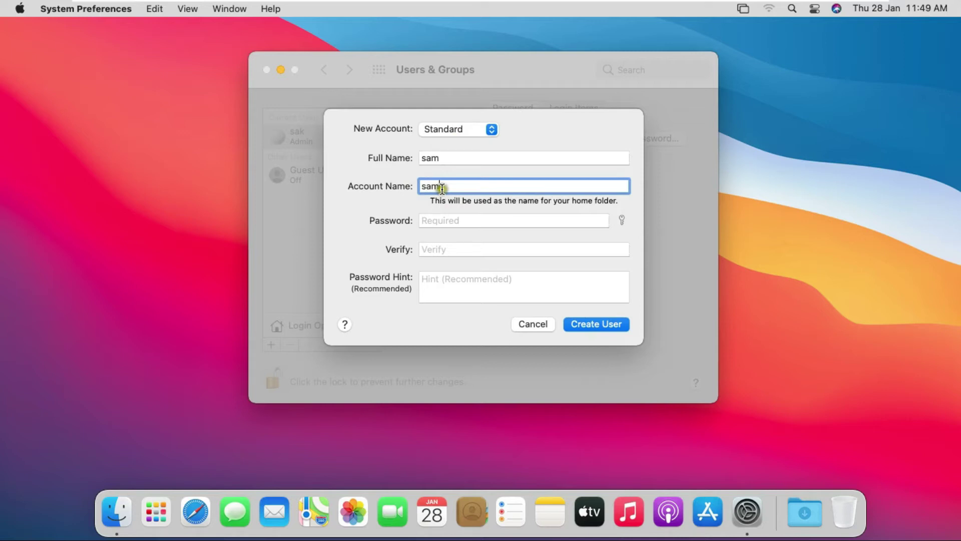
Enter and verify sam's password, then create the account
{"action": "key", "text": "Tab"}
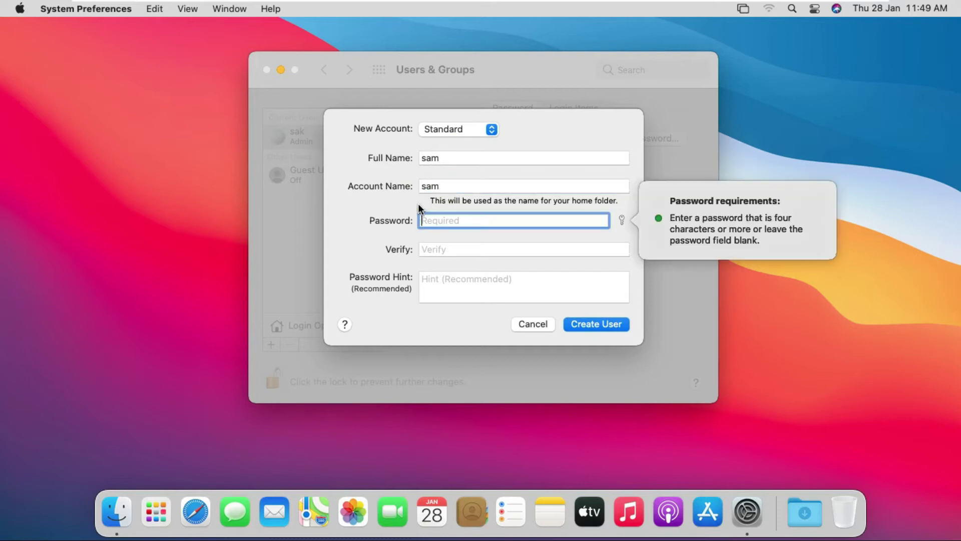
{"action": "type", "text": "s"}
{"action": "key", "text": "BackSpace"}
{"action": "left_click", "coordinate": [440, 249]}
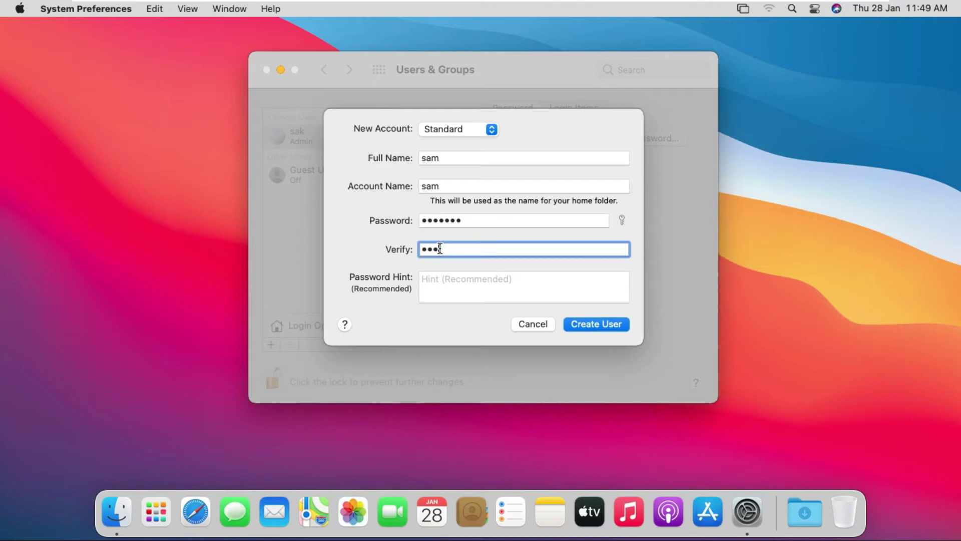
{"action": "left_click", "coordinate": [579, 321]}
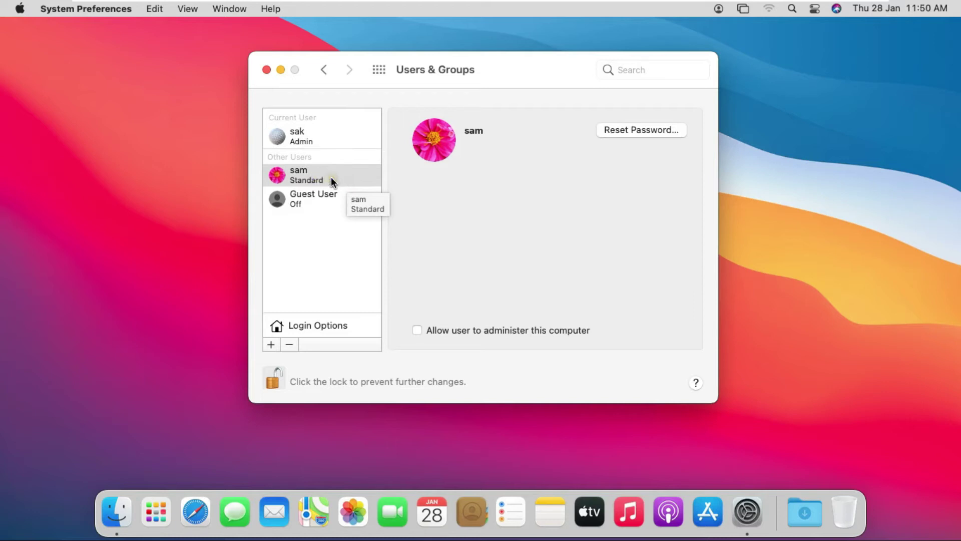
Begin a new Administrator account with full name 'bob'
{"action": "left_click", "coordinate": [272, 344]}
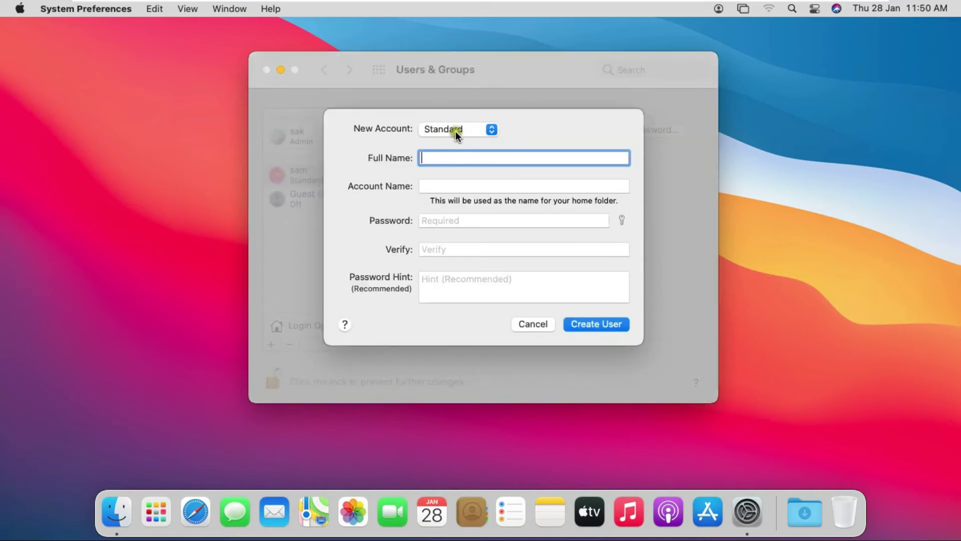
{"action": "left_click", "coordinate": [467, 131]}
{"action": "left_click", "coordinate": [469, 128]}
{"action": "left_click", "coordinate": [469, 129]}
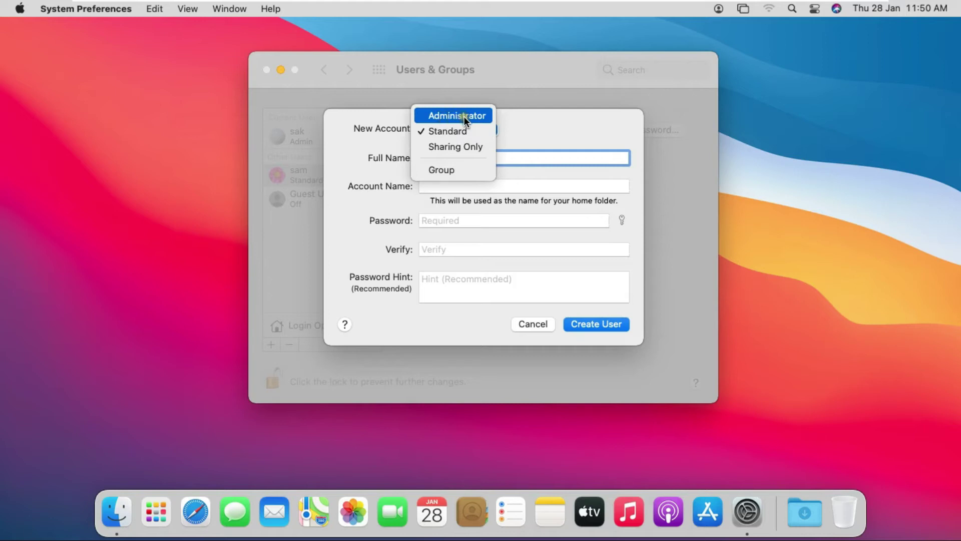
{"action": "left_click", "coordinate": [464, 116]}
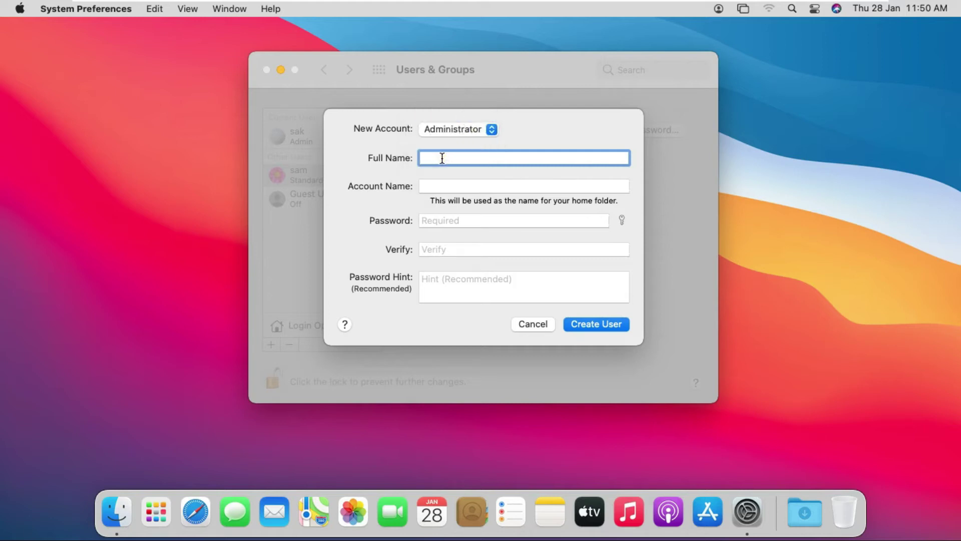
{"action": "type", "text": "bob"}
Enter and verify bob's password, then create the account
{"action": "left_click", "coordinate": [438, 220]}
{"action": "left_click", "coordinate": [430, 182]}
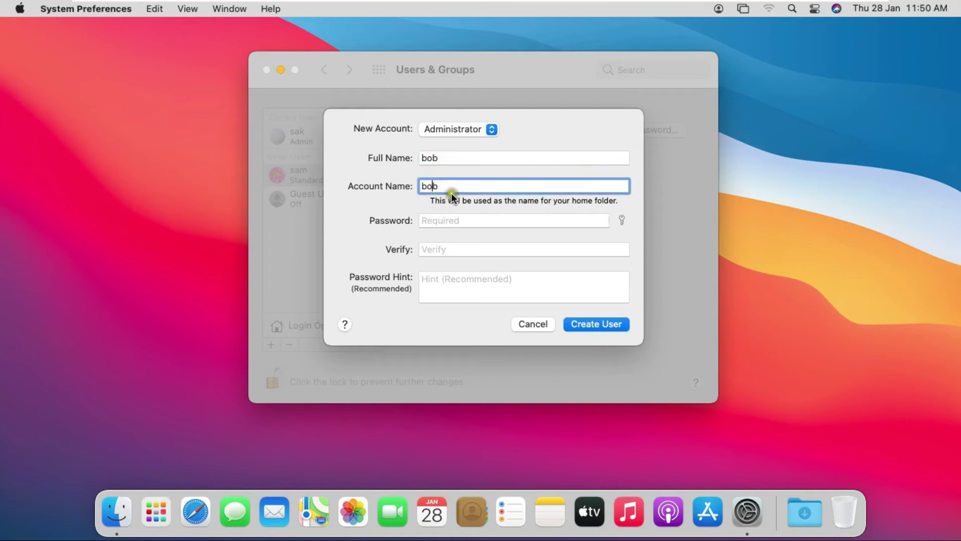
{"action": "left_click", "coordinate": [434, 220]}
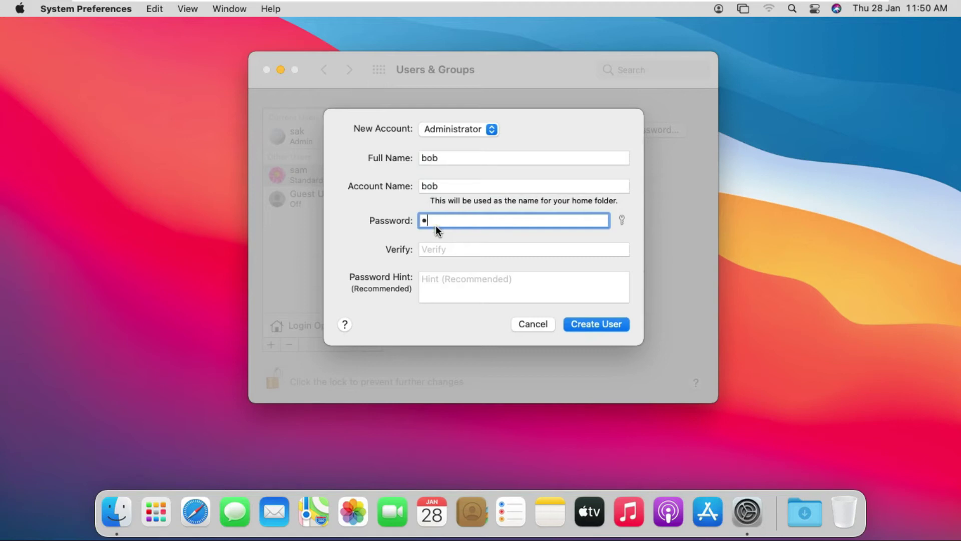
{"action": "type", "text": "•"}
{"action": "left_click", "coordinate": [440, 248]}
{"action": "type", "text": "•••••••"}
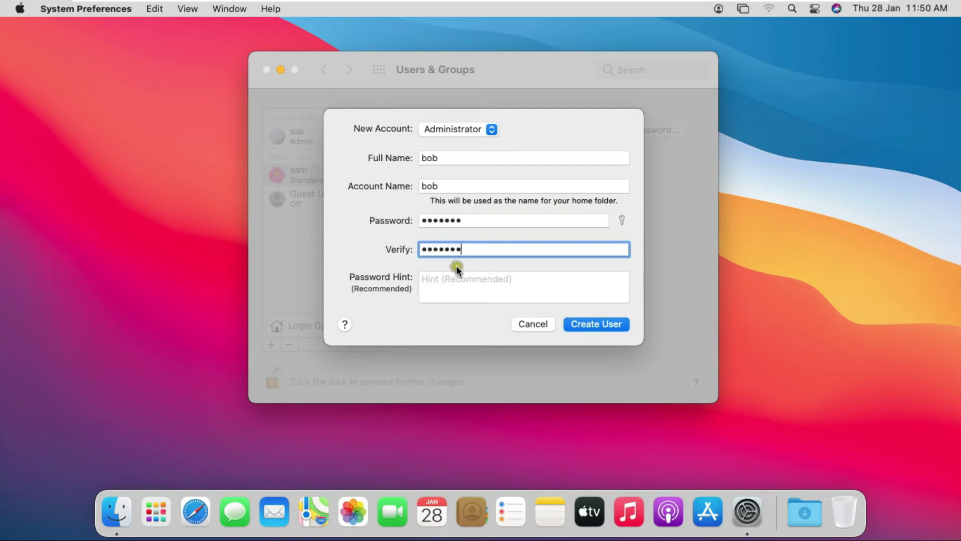
{"action": "left_click", "coordinate": [605, 328]}
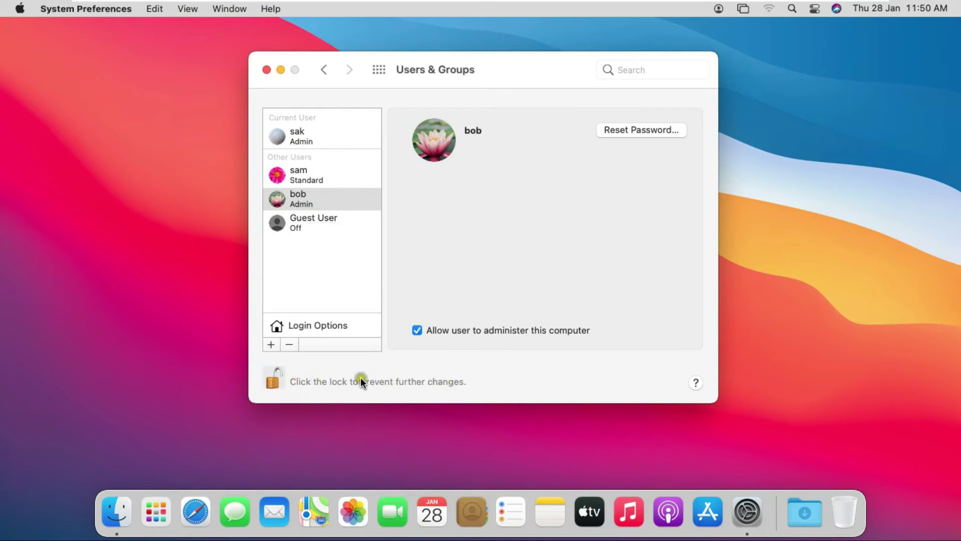
Relock Users & Groups, close System Preferences, and request Log Out sak from the Apple menu
{"action": "left_click", "coordinate": [270, 381]}
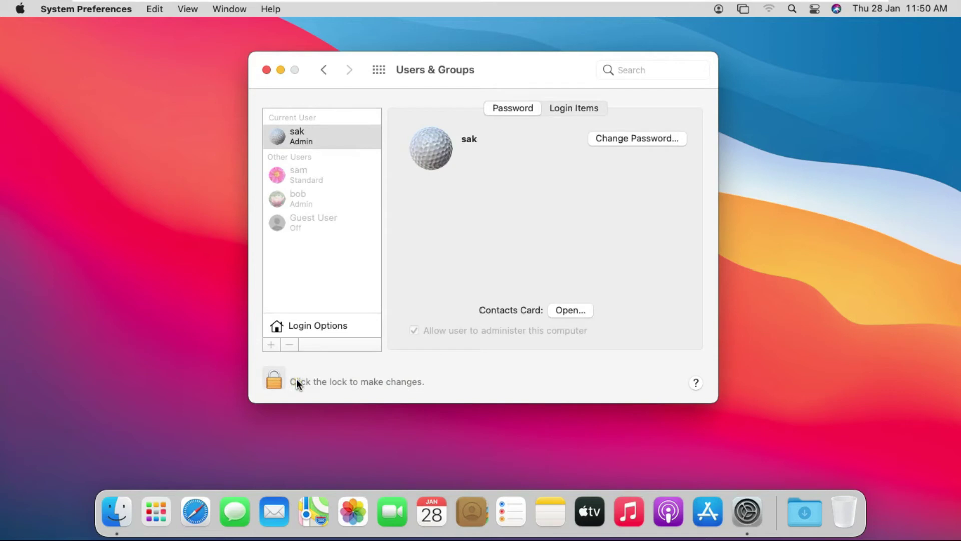
{"action": "left_click", "coordinate": [267, 70]}
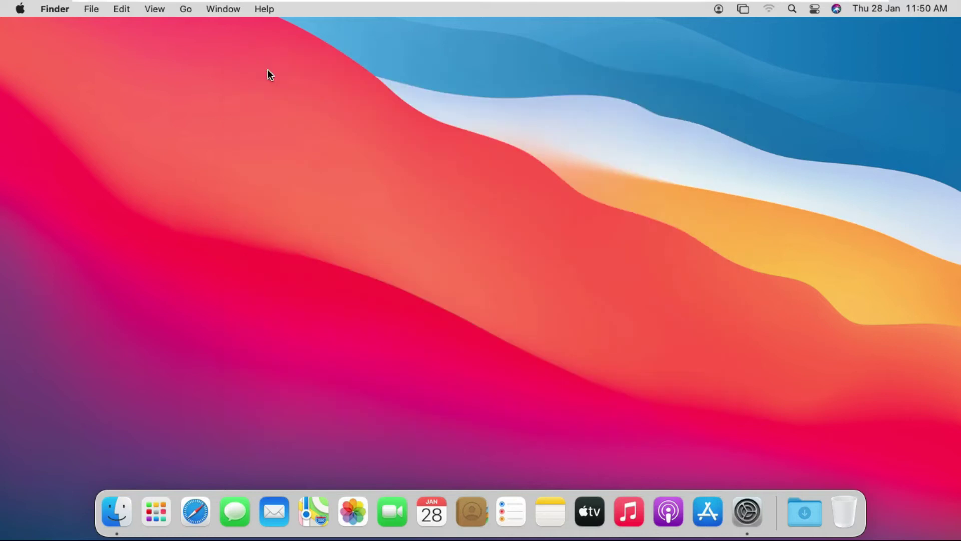
{"action": "left_click", "coordinate": [20, 8]}
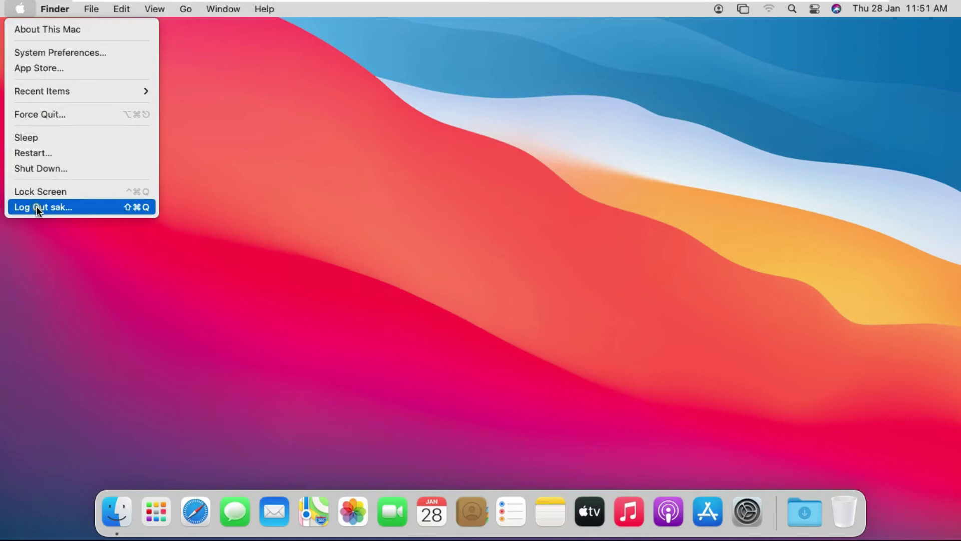
{"action": "left_click", "coordinate": [36, 208]}
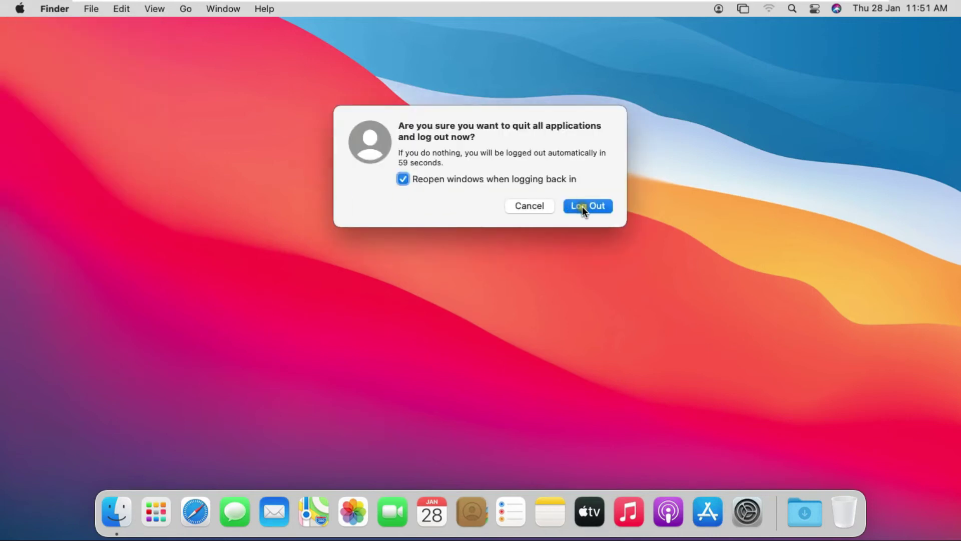
Confirm logging out of sak, then sign in as sam with sam's password
{"action": "left_click", "coordinate": [583, 206]}
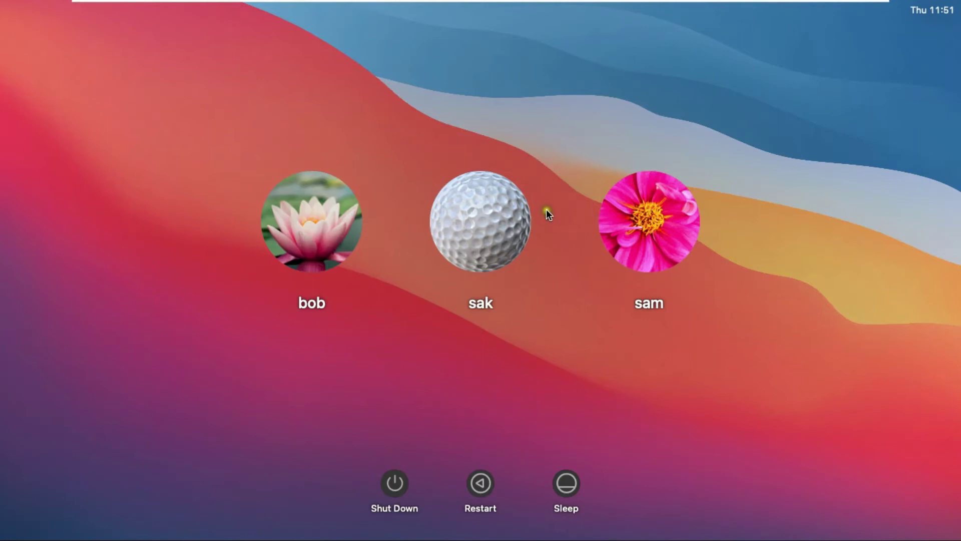
{"action": "left_click", "coordinate": [645, 218]}
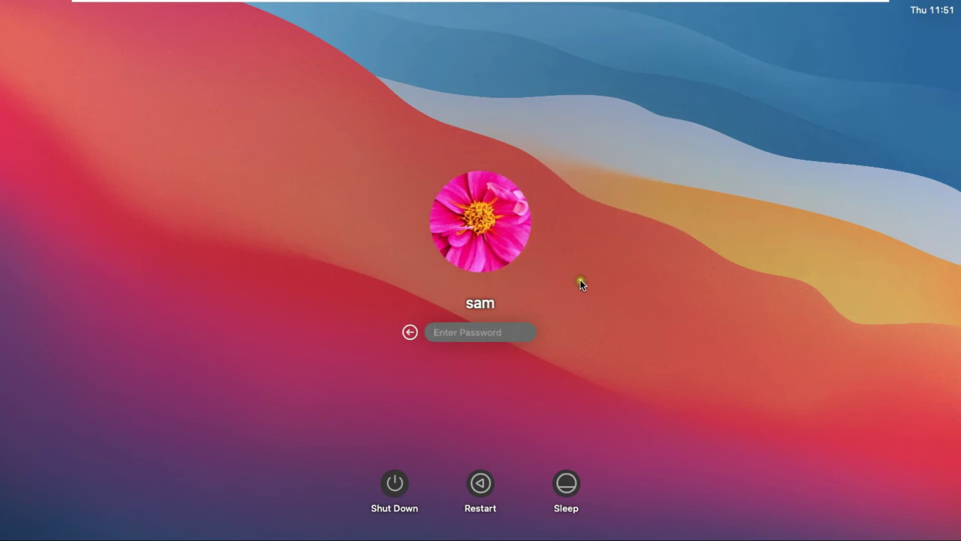
{"action": "type", "text": "•••••••"}
{"action": "left_click", "coordinate": [527, 332]}
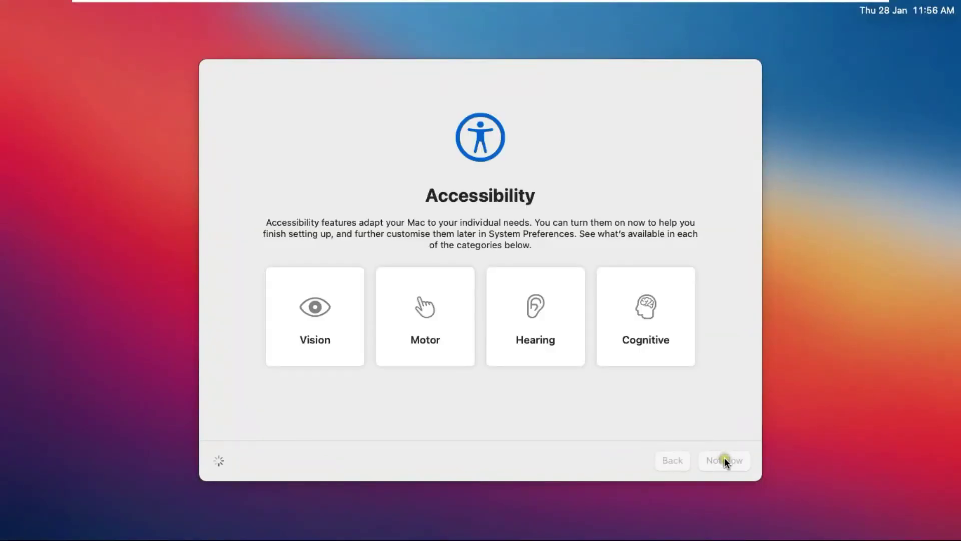
Choose Not Now on Accessibility, continue past Data & Privacy, and skip Apple ID sign-in
{"action": "left_click", "coordinate": [725, 457]}
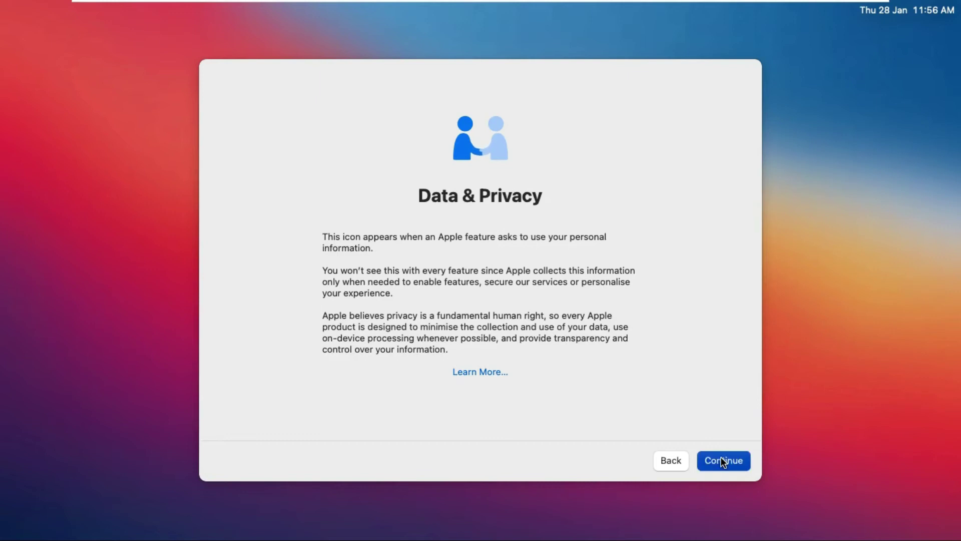
{"action": "left_click", "coordinate": [722, 459]}
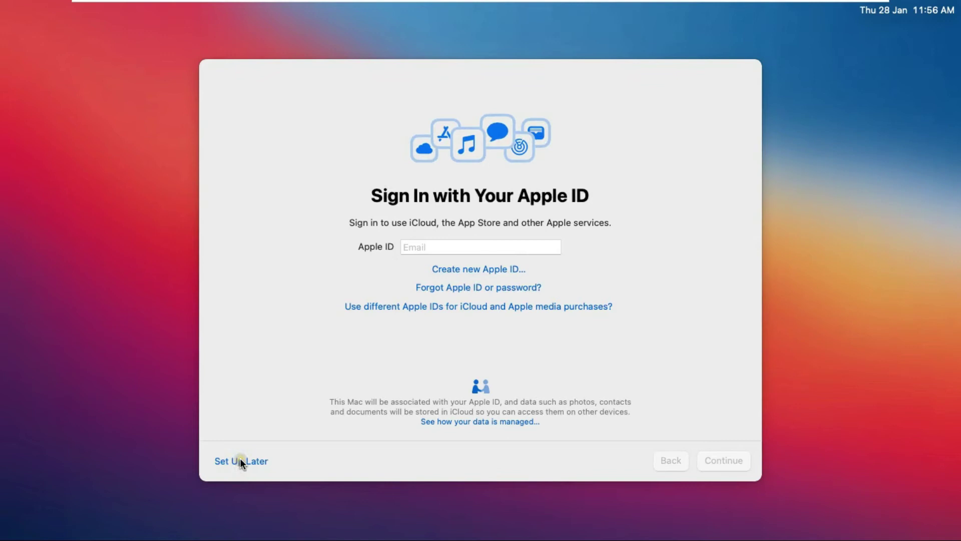
{"action": "left_click", "coordinate": [266, 462]}
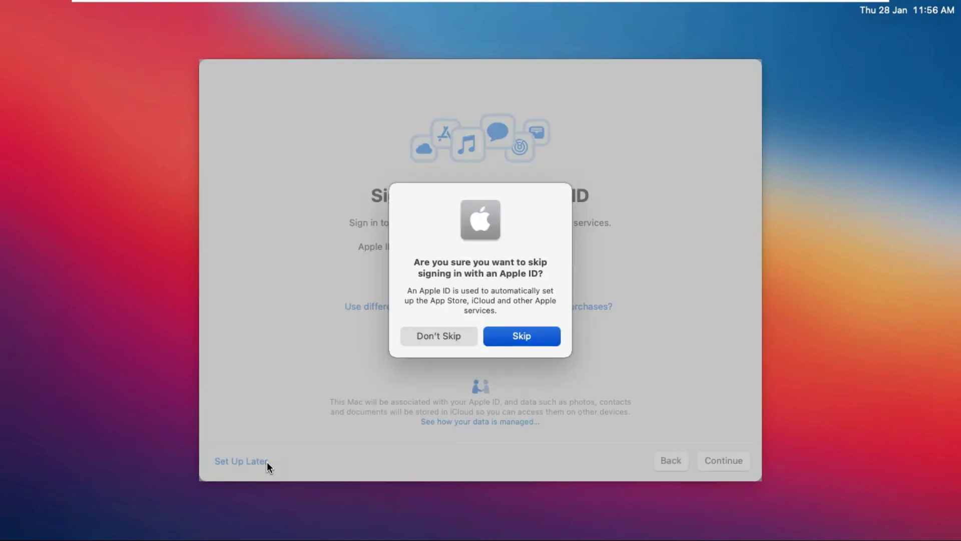
{"action": "left_click", "coordinate": [527, 341]}
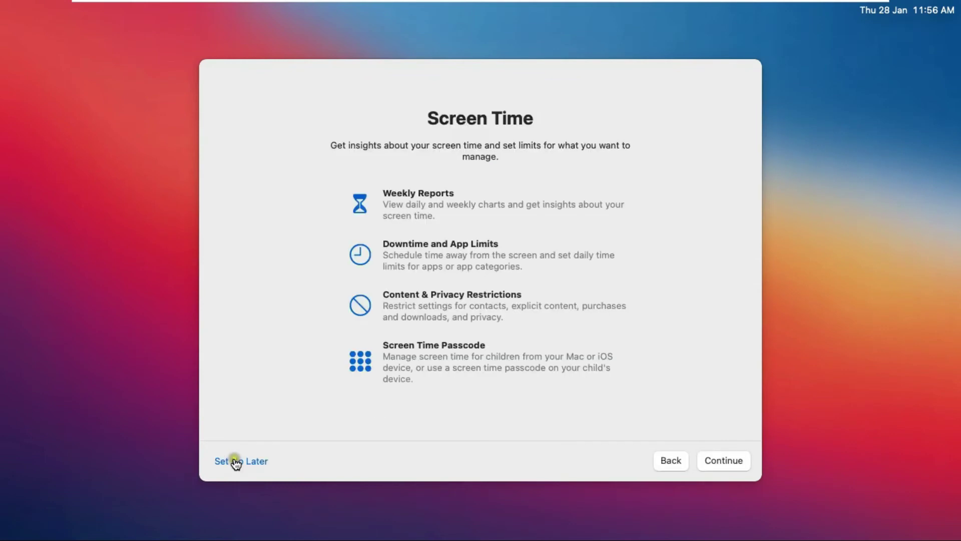
Choose Set Up Later for Screen Time, keep Ask Siri, choose Not Now for audio recordings, and keep Light
{"action": "left_click", "coordinate": [242, 461]}
{"action": "left_click", "coordinate": [243, 461]}
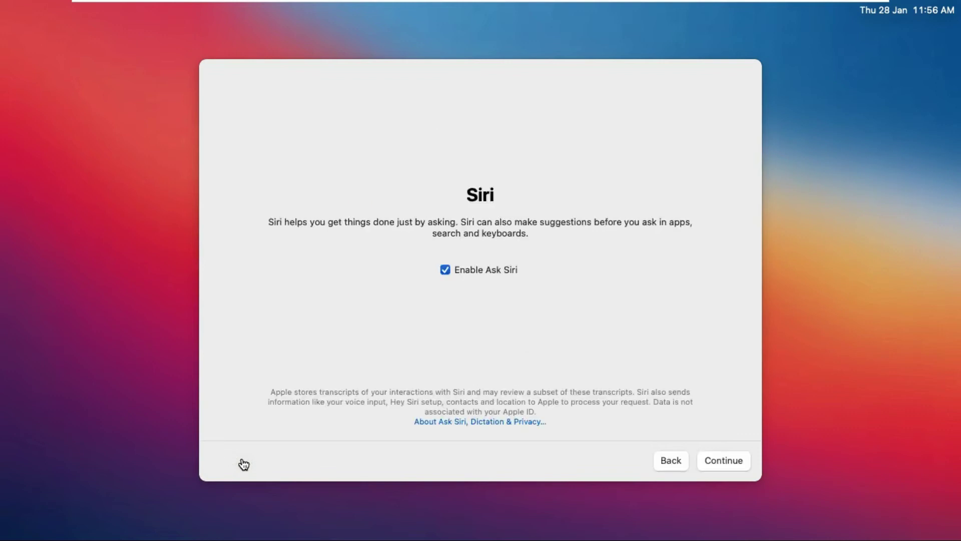
{"action": "left_click", "coordinate": [714, 461]}
{"action": "left_click", "coordinate": [671, 461]}
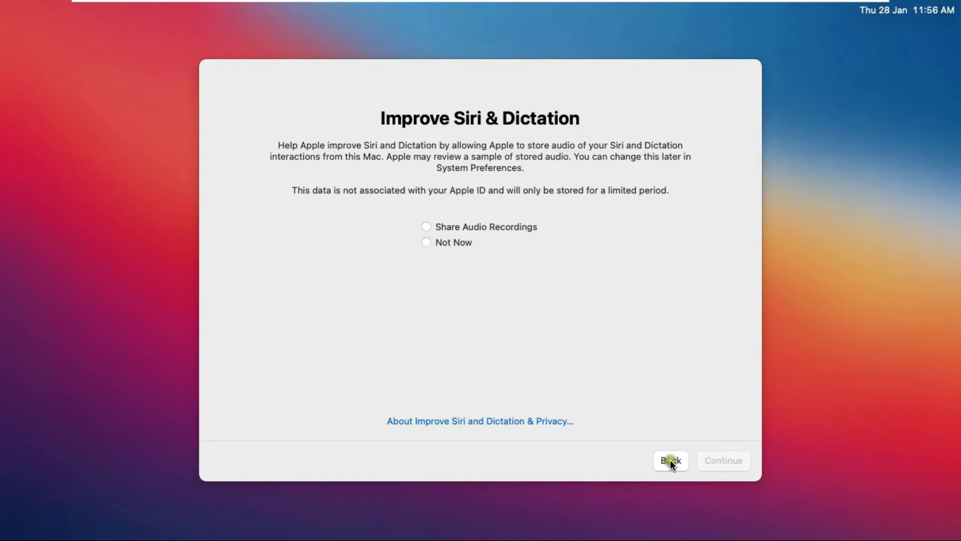
{"action": "left_click", "coordinate": [428, 242]}
{"action": "left_click", "coordinate": [710, 454]}
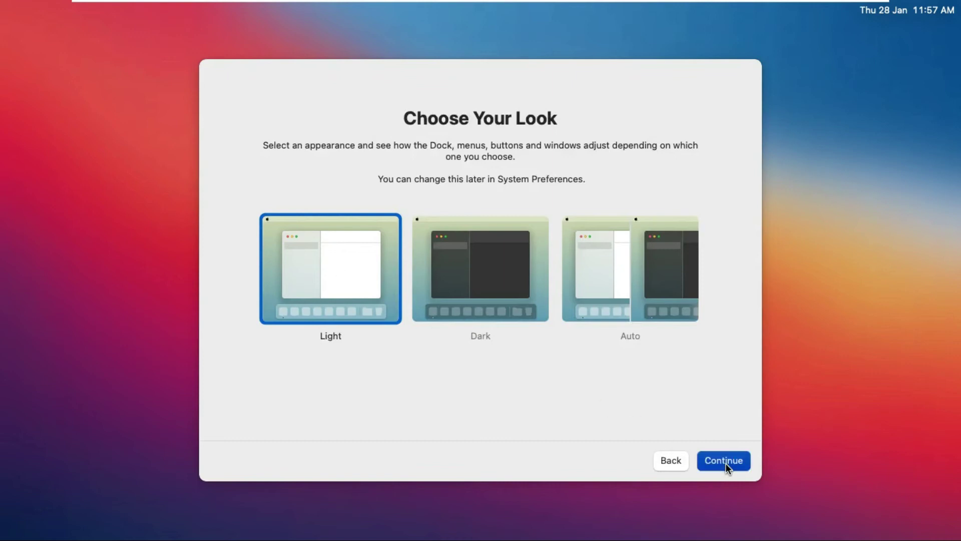
{"action": "left_click", "coordinate": [726, 463]}
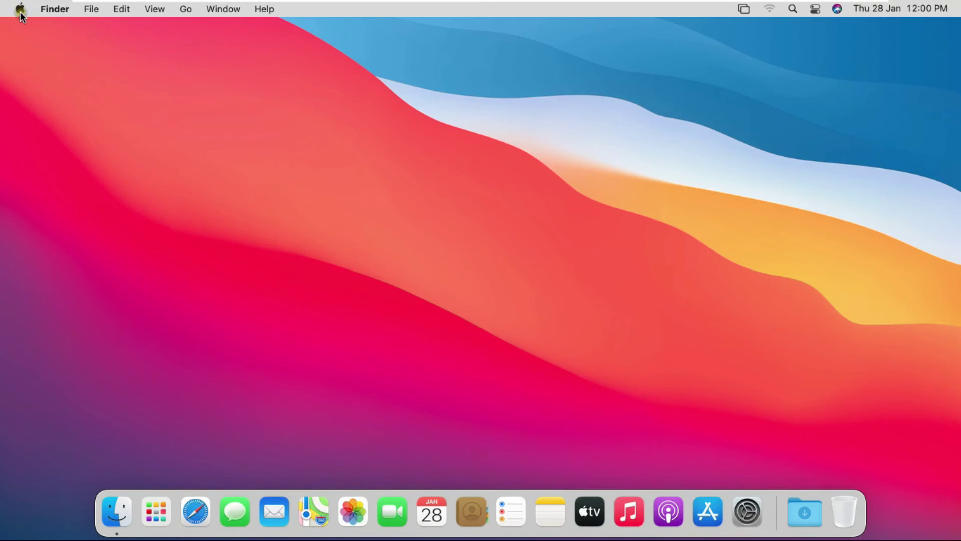
Log out of sam via the Apple menu and confirm the log out
{"action": "left_click", "coordinate": [20, 11]}
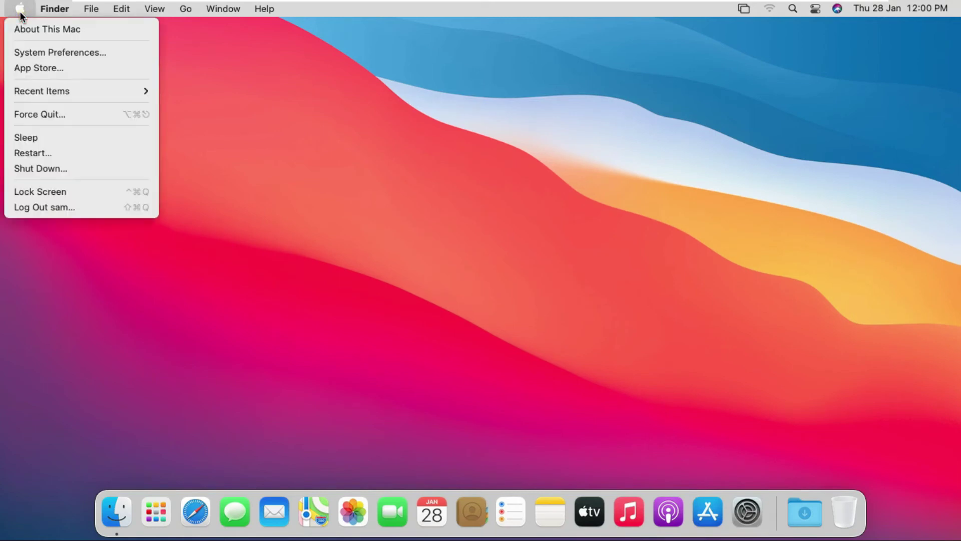
{"action": "left_click", "coordinate": [57, 208]}
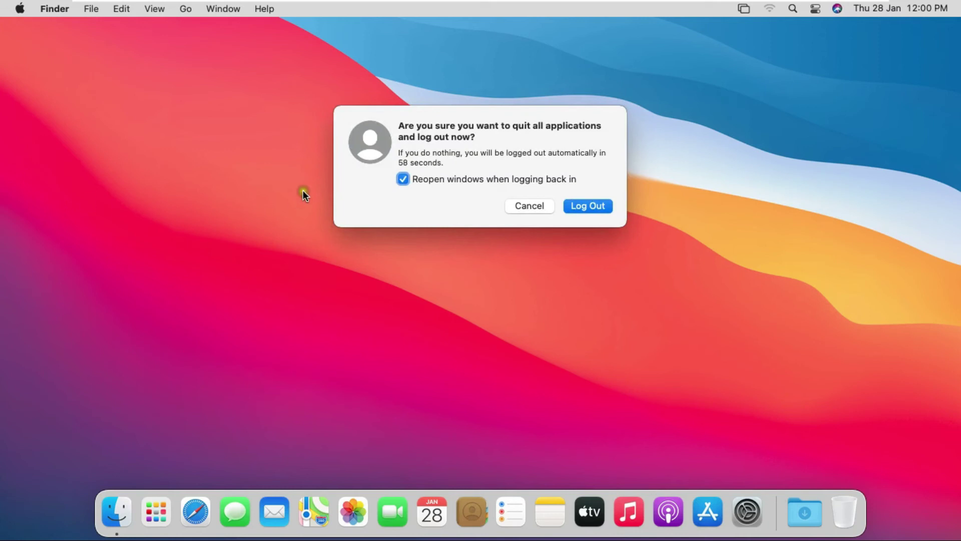
{"action": "left_click", "coordinate": [596, 206]}
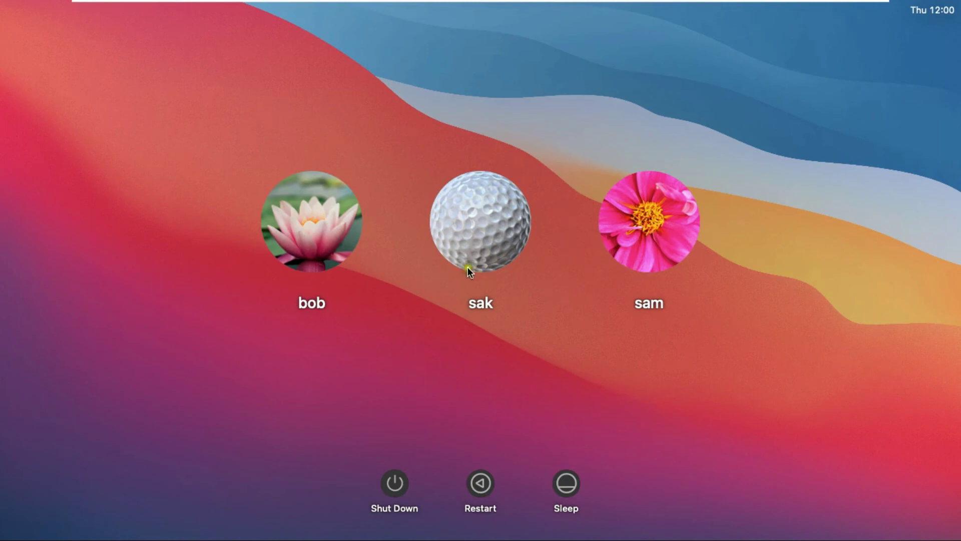
Log in to the other new account at the login window with its password
{"action": "left_click", "coordinate": [328, 248]}
{"action": "type", "text": "******"}
{"action": "key", "text": "Return"}
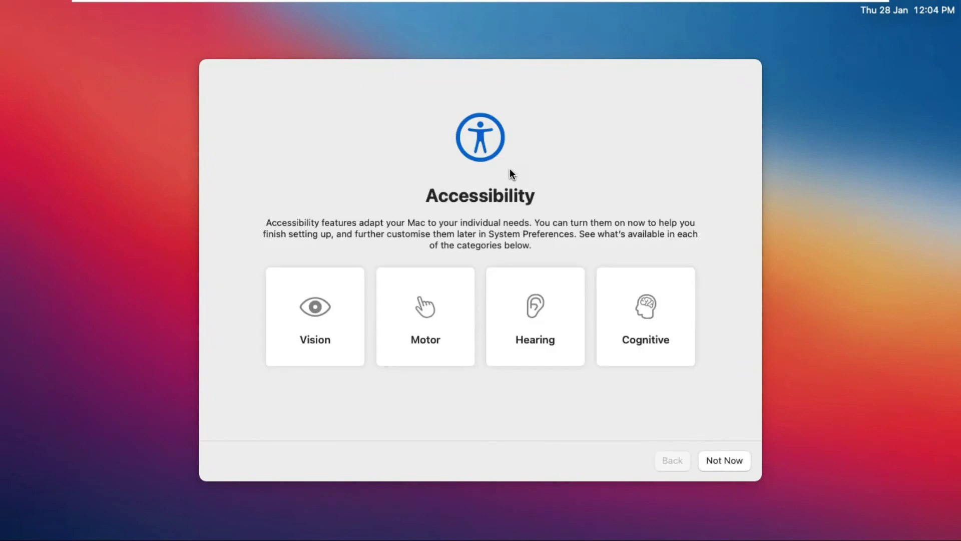
Skip accessibility features, accept the data and privacy notice, and skip Apple ID sign-in
{"action": "left_click", "coordinate": [721, 458]}
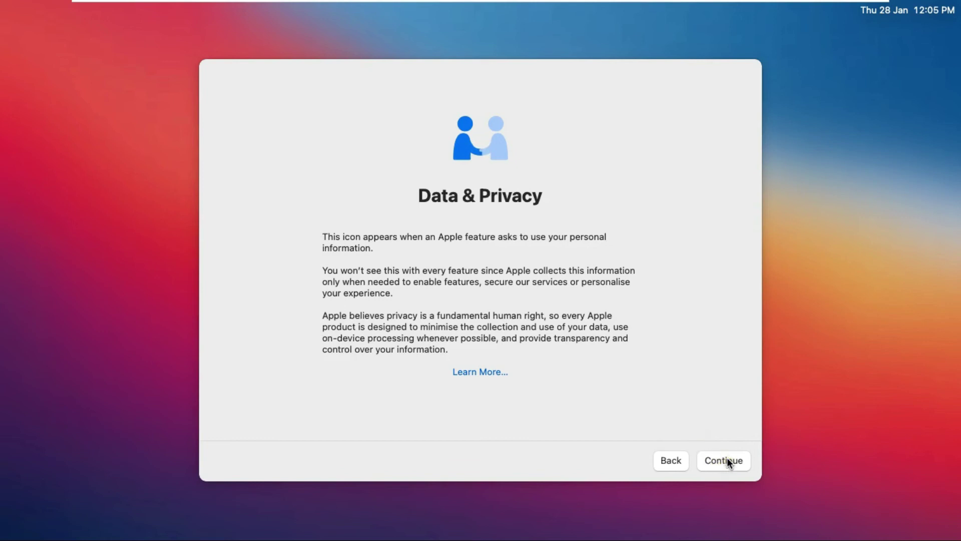
{"action": "left_click", "coordinate": [705, 447]}
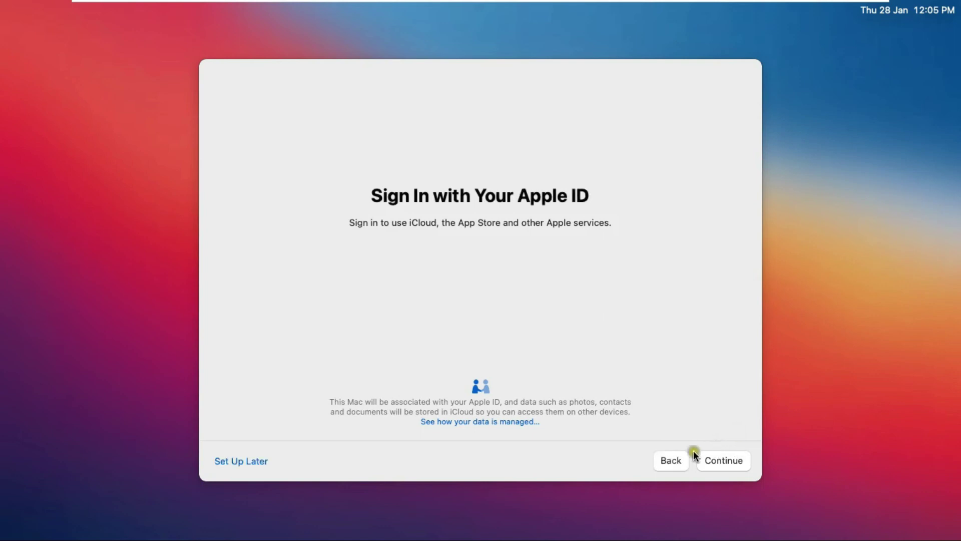
{"action": "left_click", "coordinate": [245, 463]}
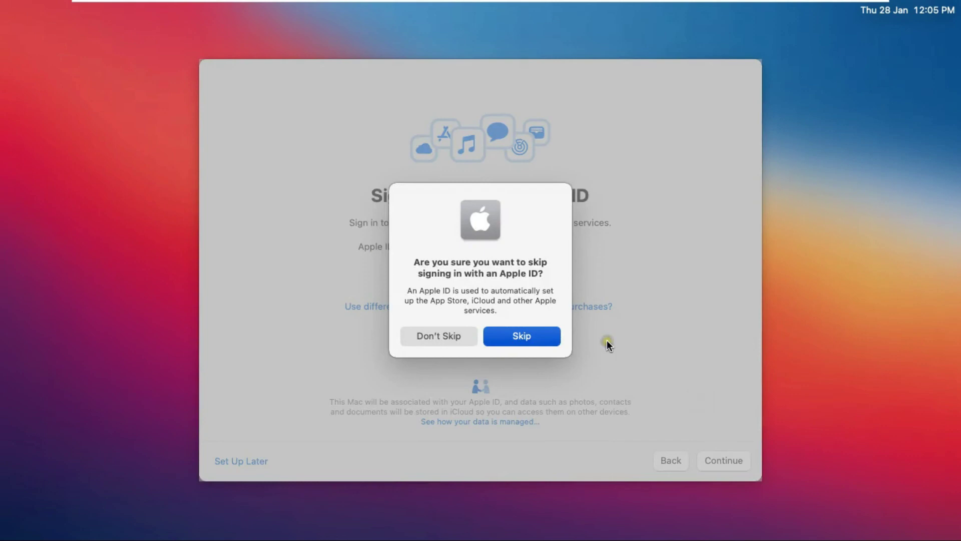
{"action": "left_click", "coordinate": [528, 335]}
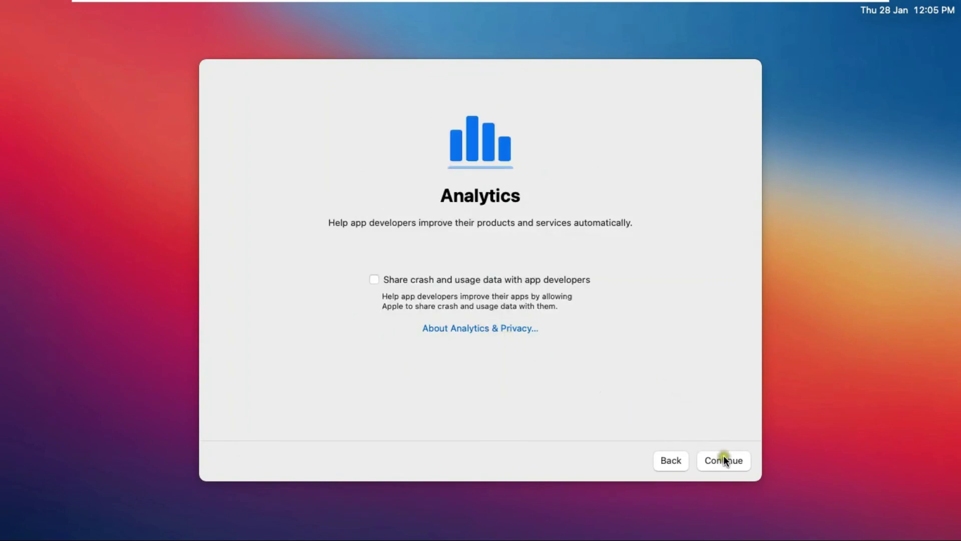
Continue without crash and usage sharing, set up Screen Time later, and keep Ask Siri on
{"action": "left_click", "coordinate": [710, 451]}
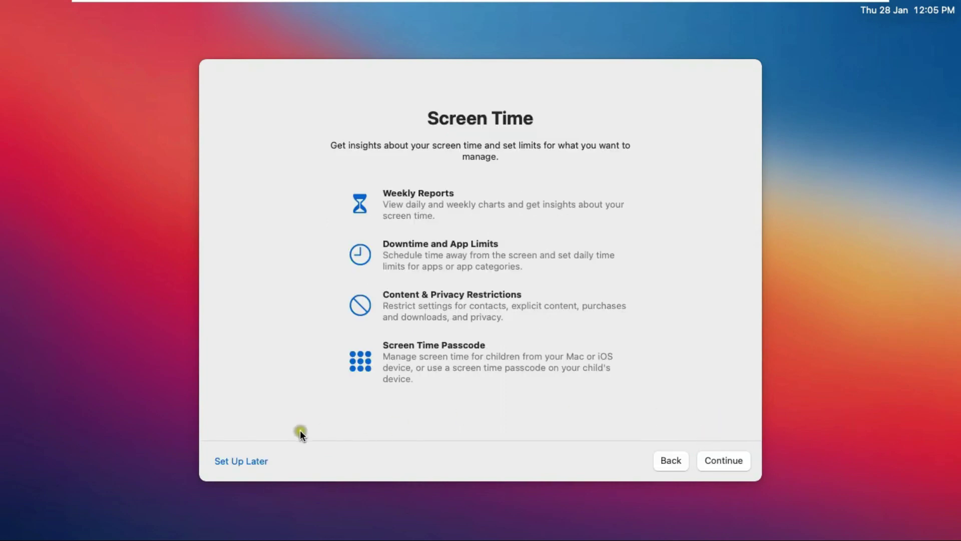
{"action": "left_click", "coordinate": [248, 461]}
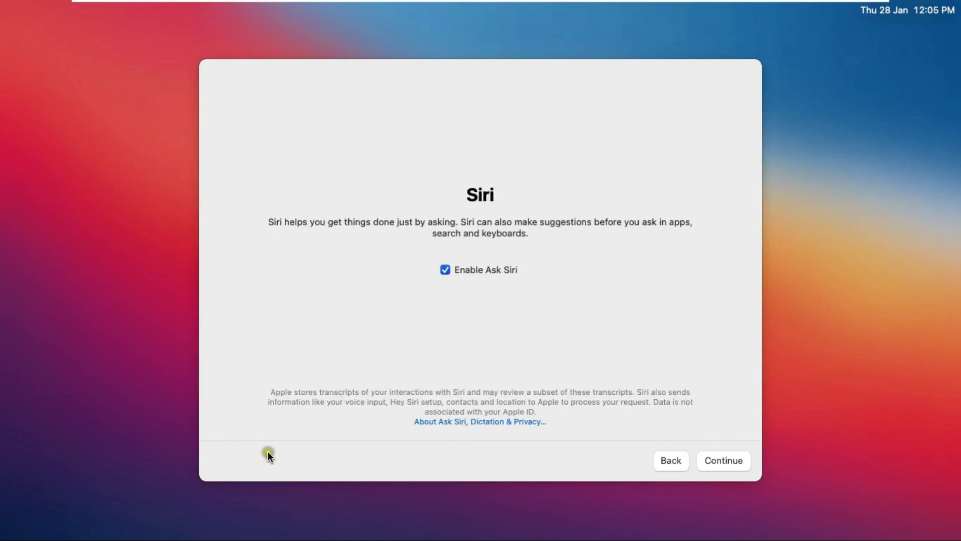
{"action": "left_click", "coordinate": [715, 458]}
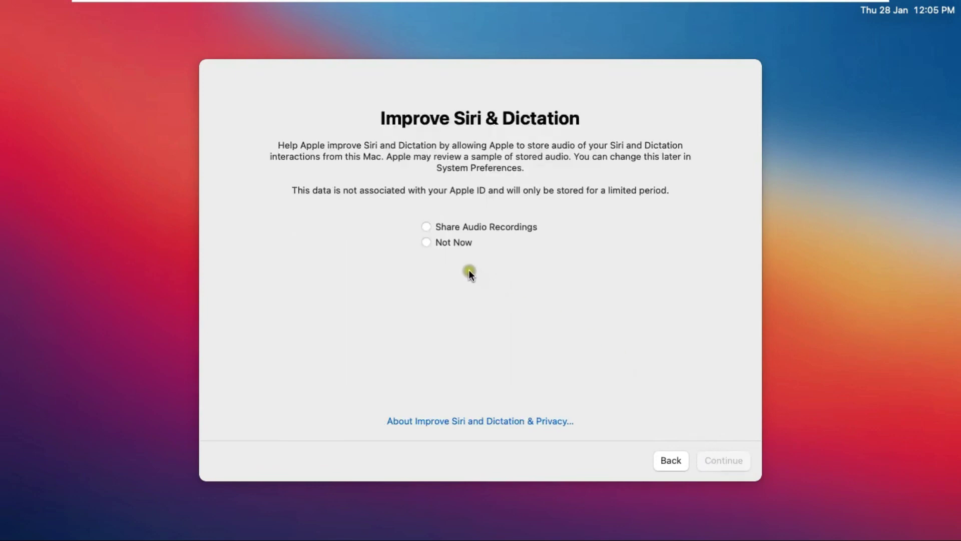
Choose Not Now for Siri audio recordings, continue through setup, and confirm the Light look
{"action": "left_click", "coordinate": [427, 242]}
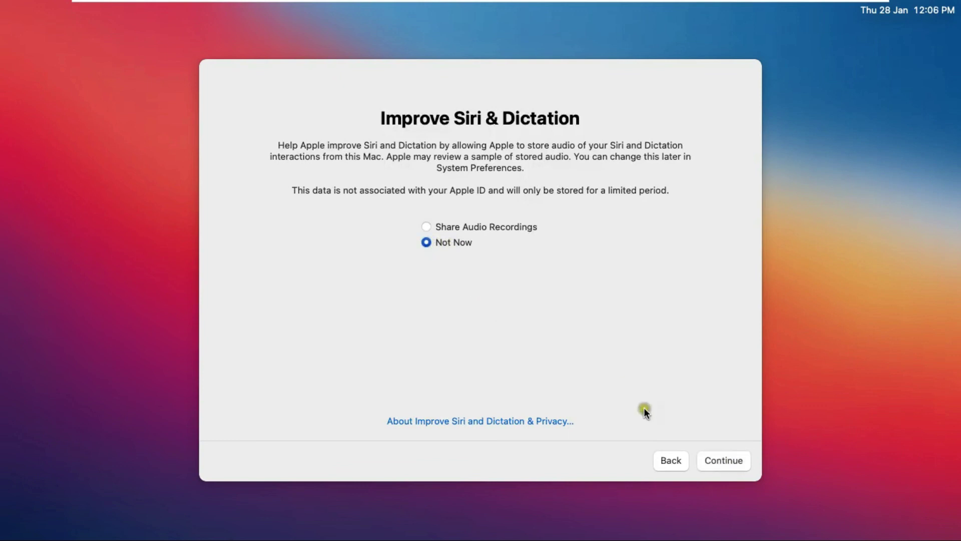
{"action": "left_click", "coordinate": [731, 453]}
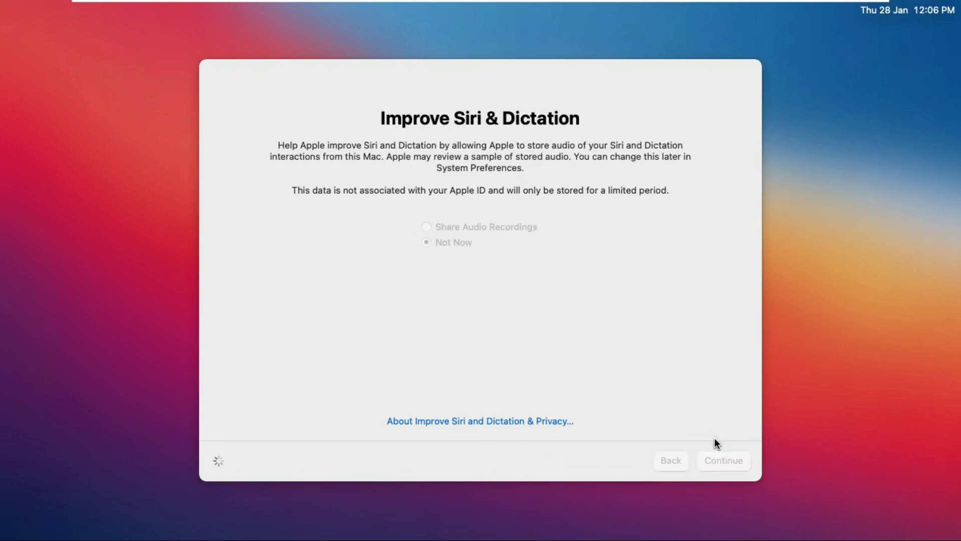
{"action": "left_click", "coordinate": [711, 437]}
{"action": "left_click", "coordinate": [713, 439]}
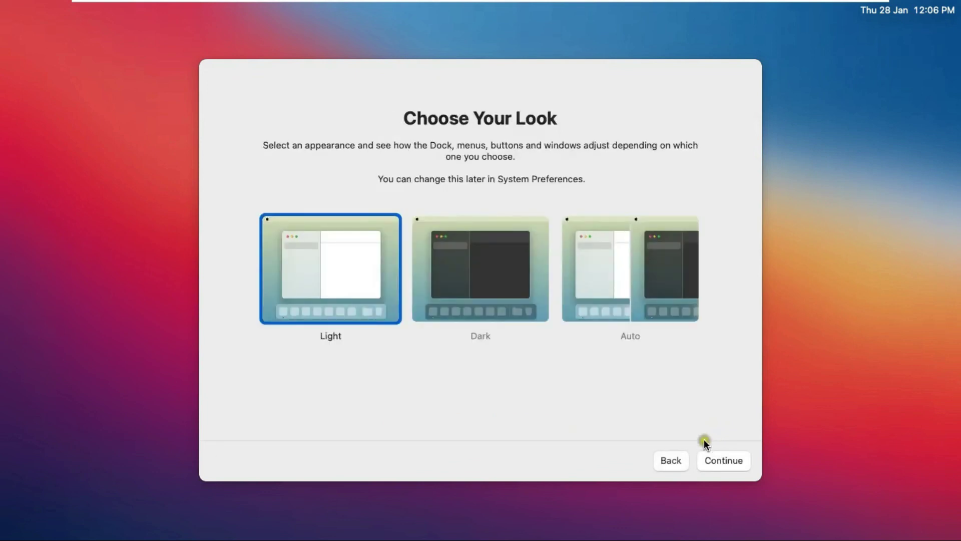
{"action": "left_click", "coordinate": [361, 262]}
{"action": "left_click", "coordinate": [730, 456]}
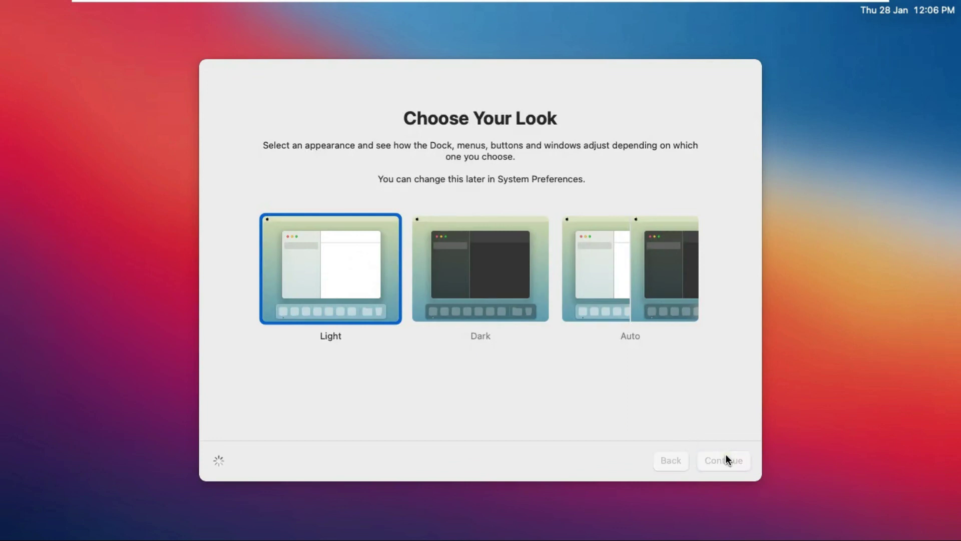